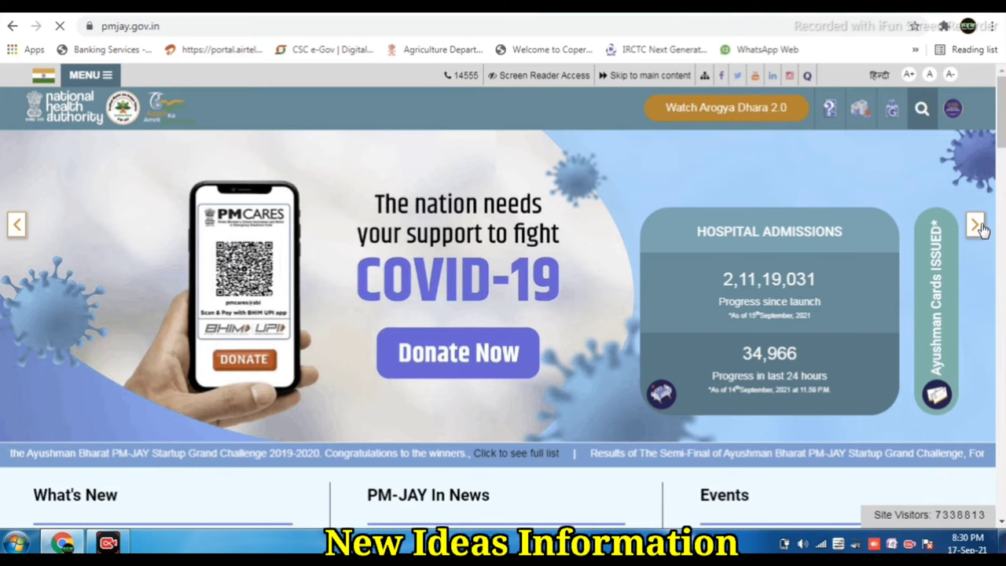
Step: Advance the homepage banner four slides to reach the UTIITSL Ayushman card slide
click(975, 225)
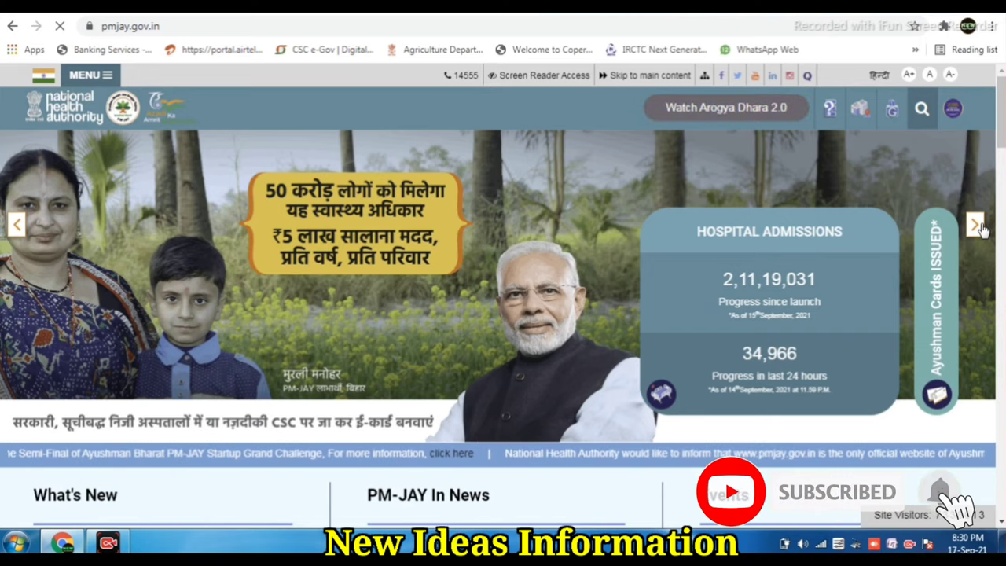
click(975, 225)
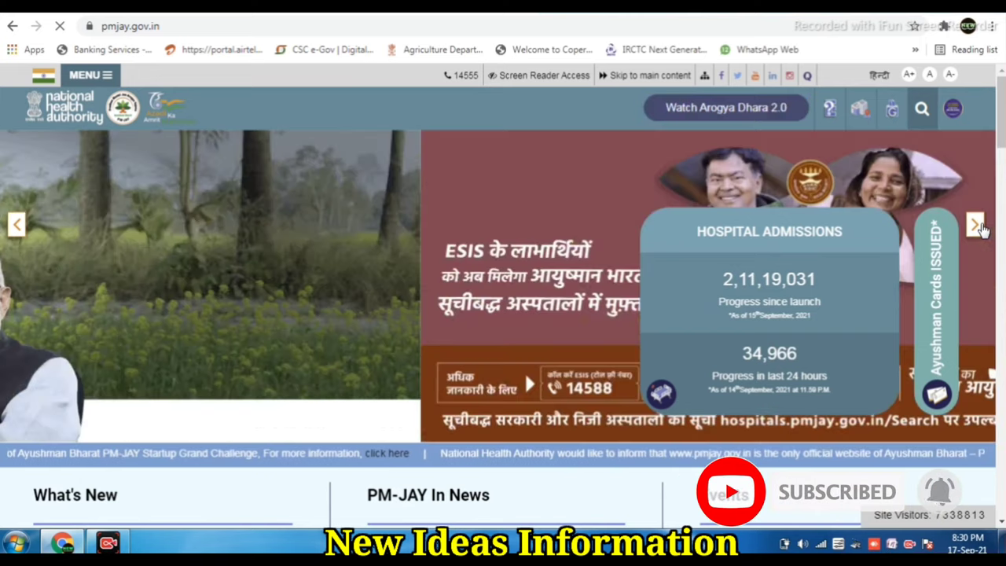
click(974, 226)
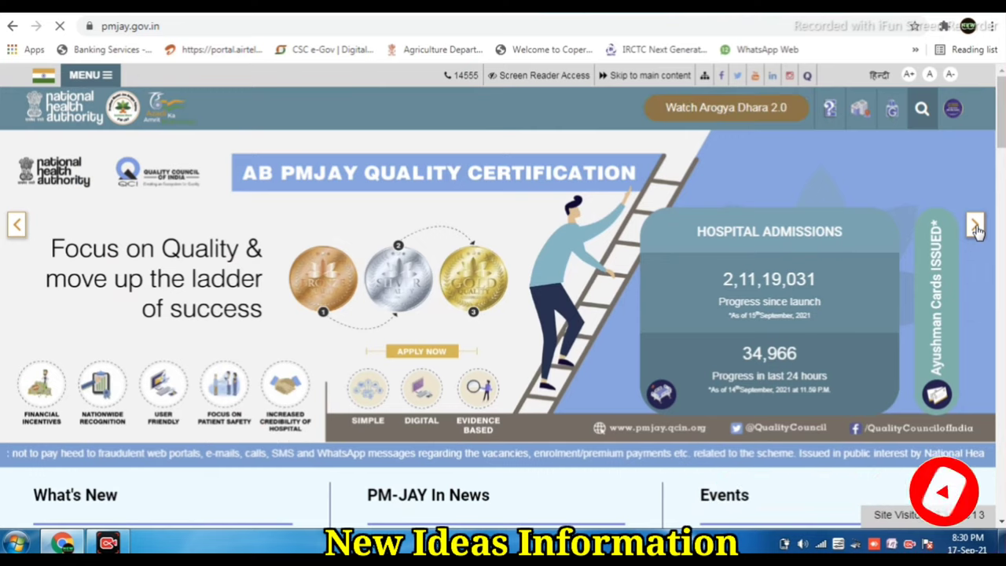
click(974, 225)
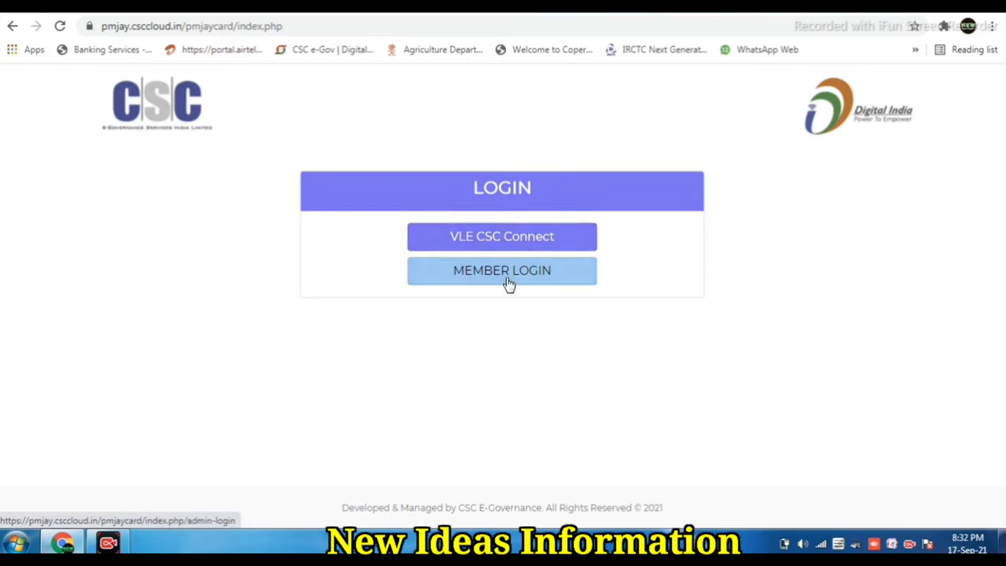
Step: Sign in through VLE CSC Connect with the Digital Seva Connect username, password and captcha
click(503, 244)
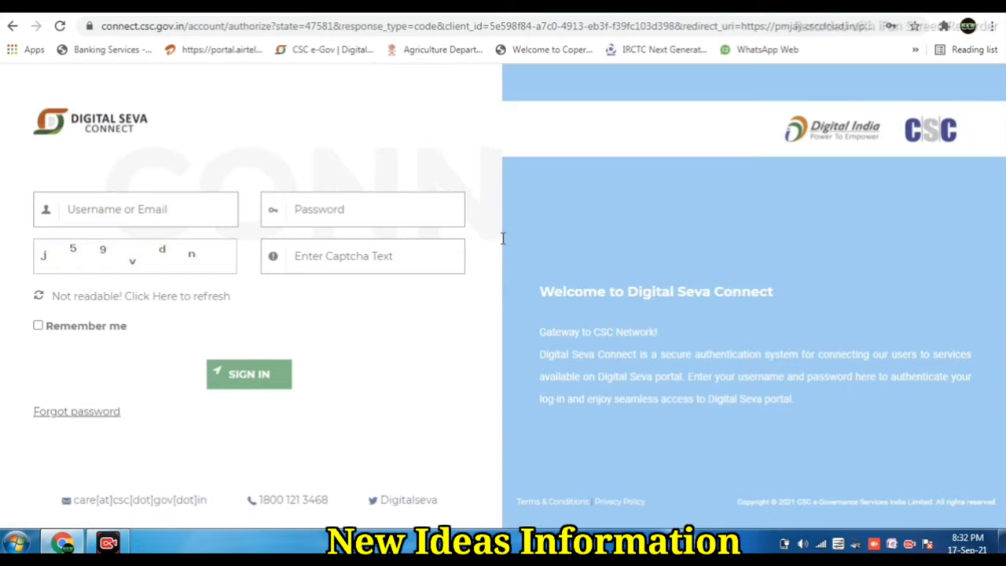
click(327, 214)
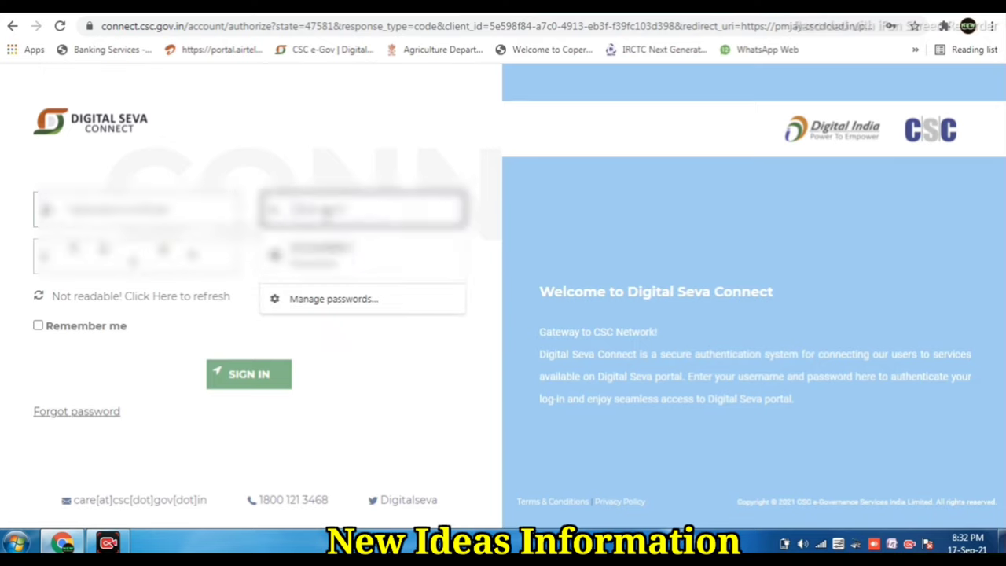
click(343, 254)
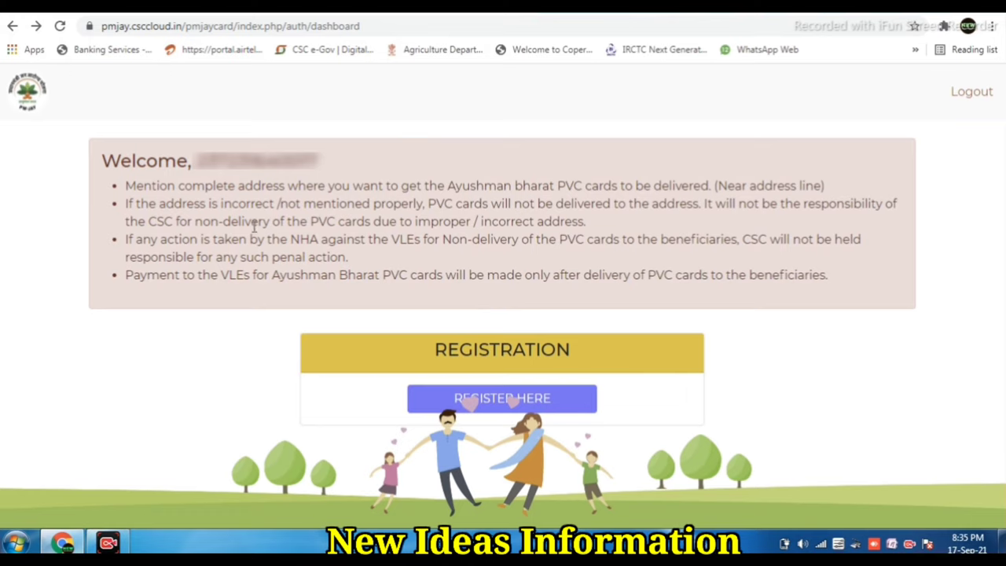
Step: Copy the welcome delivery-address notice text and open the REGISTER HERE registration form
drag(97, 159, 827, 276)
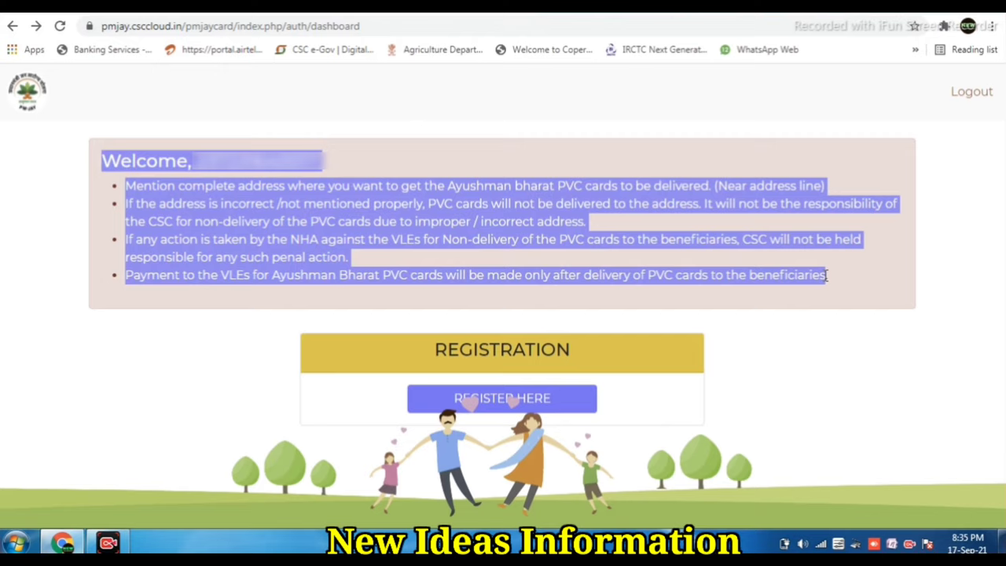
right_click(338, 228)
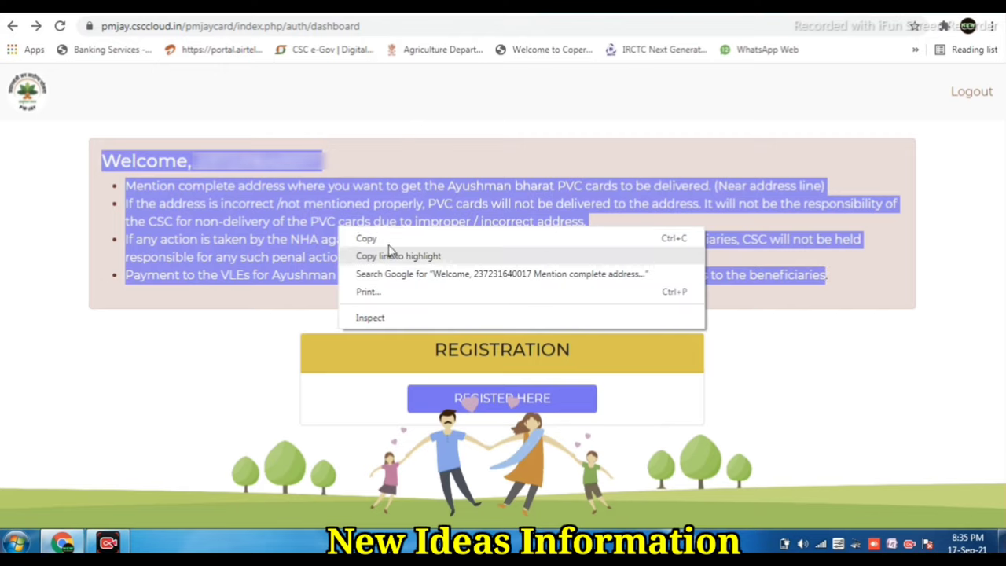
click(388, 241)
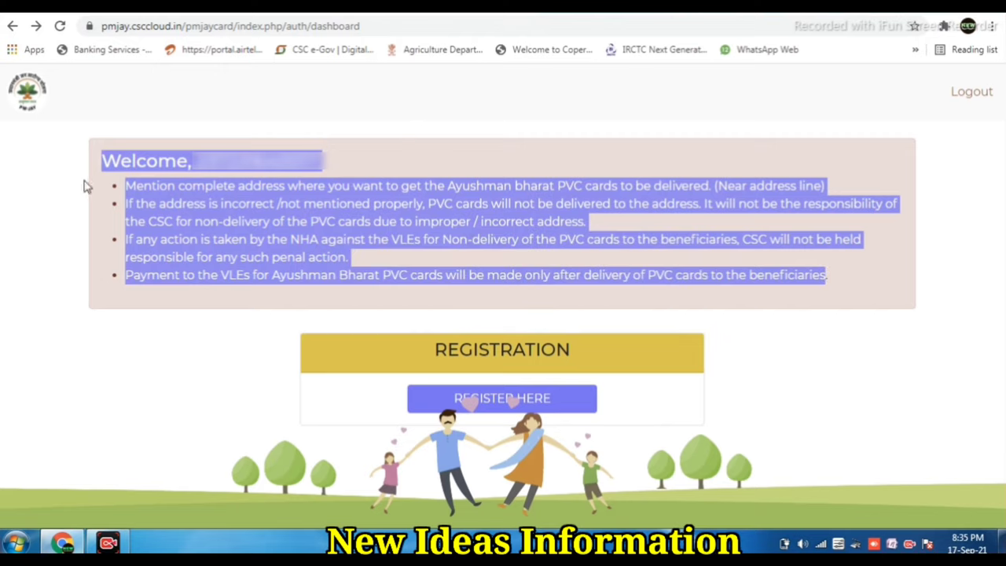
click(114, 188)
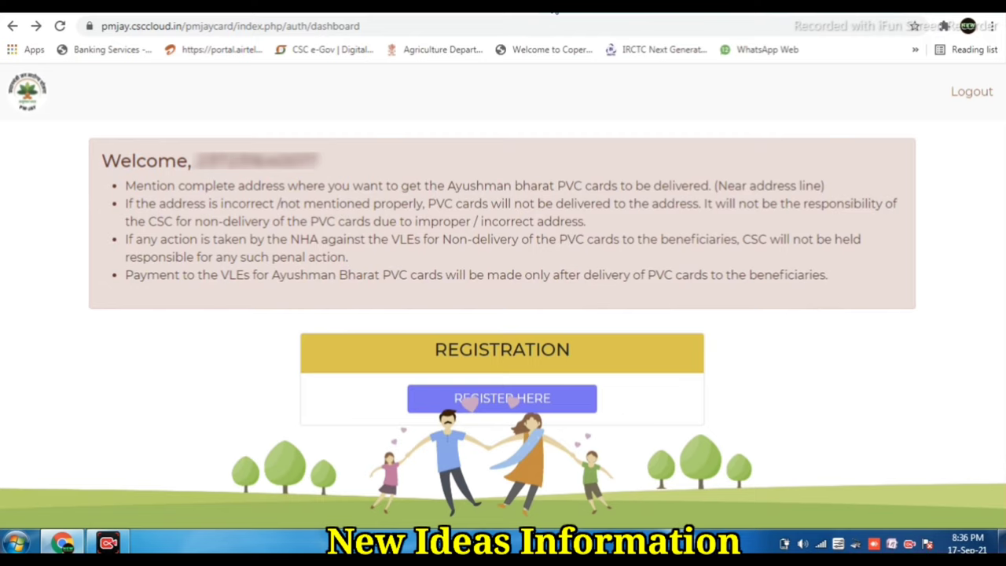
click(503, 362)
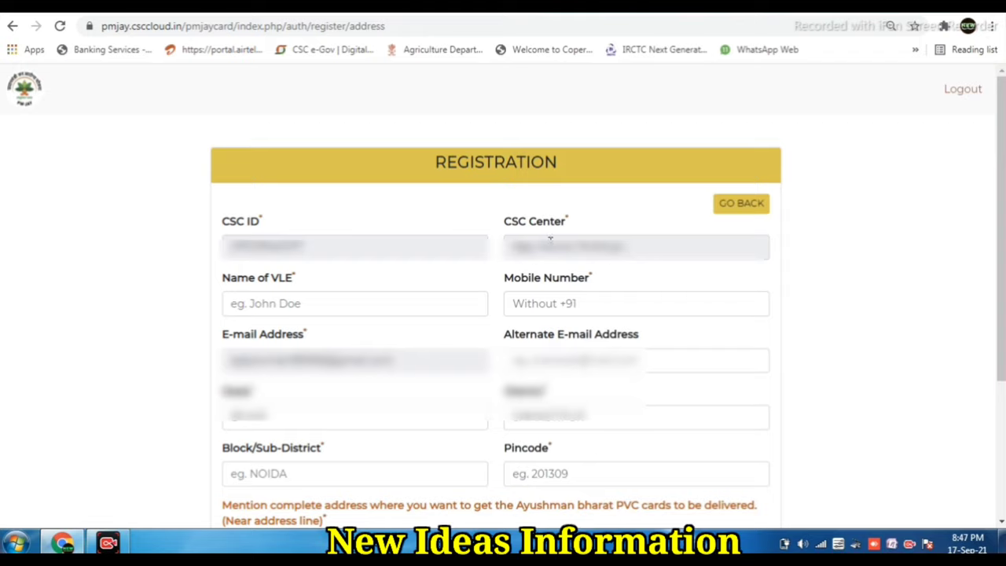
Step: Enter the VLE name, mobile number and alternate e-mail address on the registration form
scroll(495, 314, down, 1)
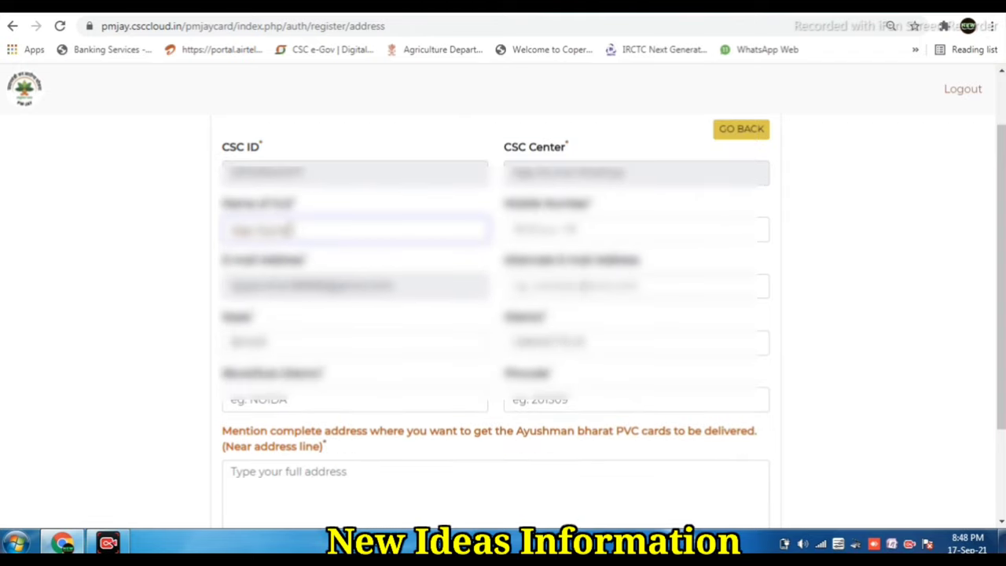
text(mar)
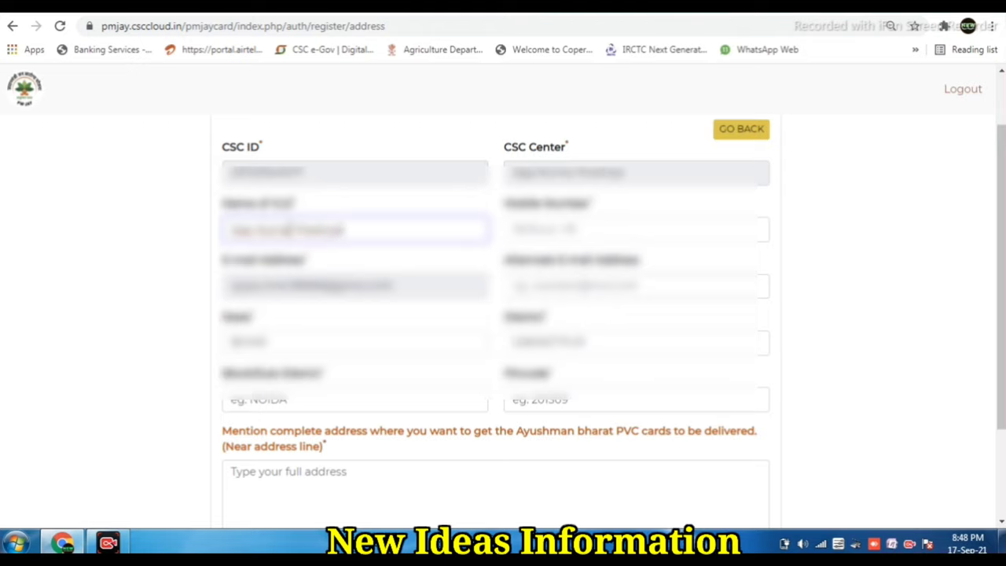
click(541, 228)
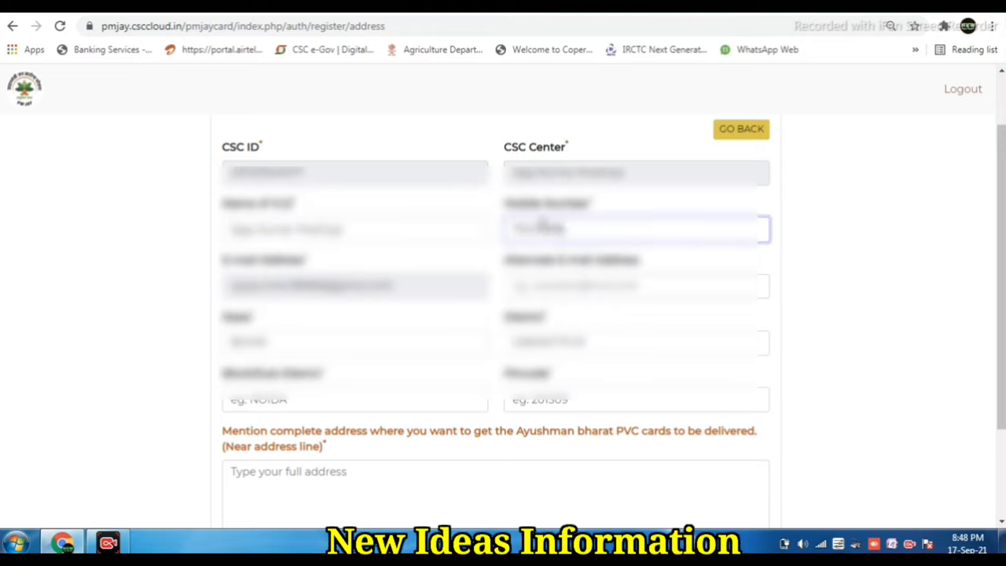
click(871, 237)
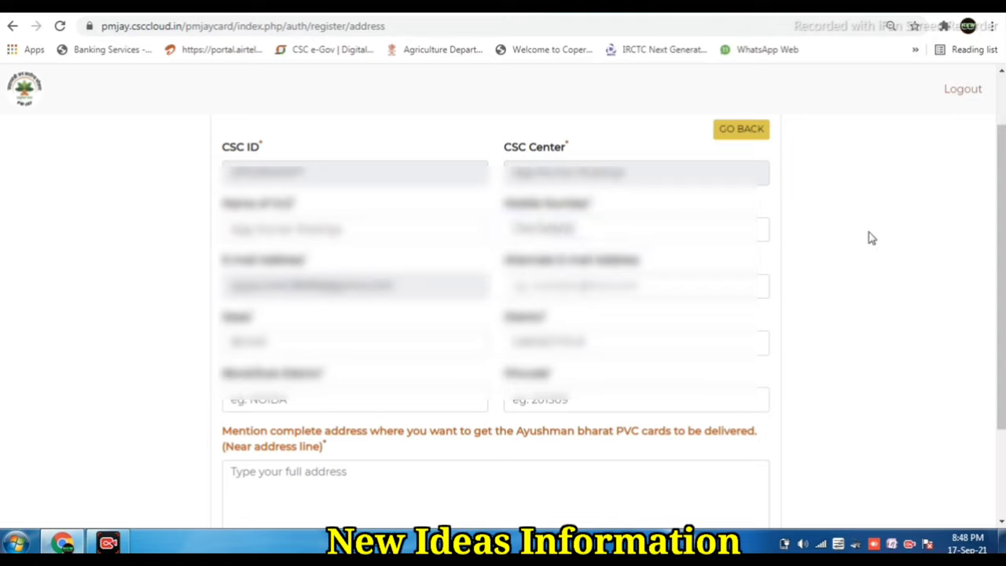
click(543, 226)
click(677, 284)
text(om)
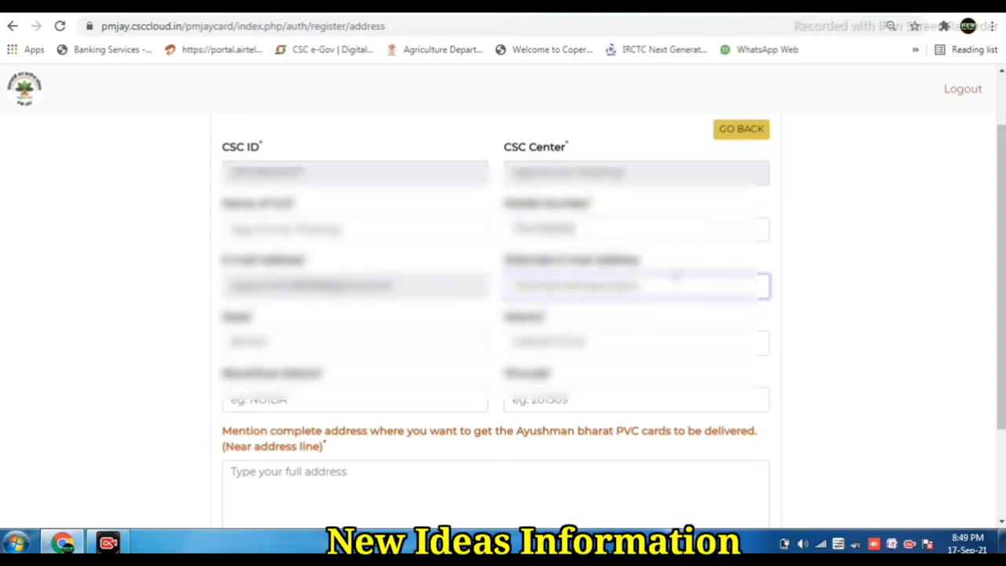
text(gmail.com)
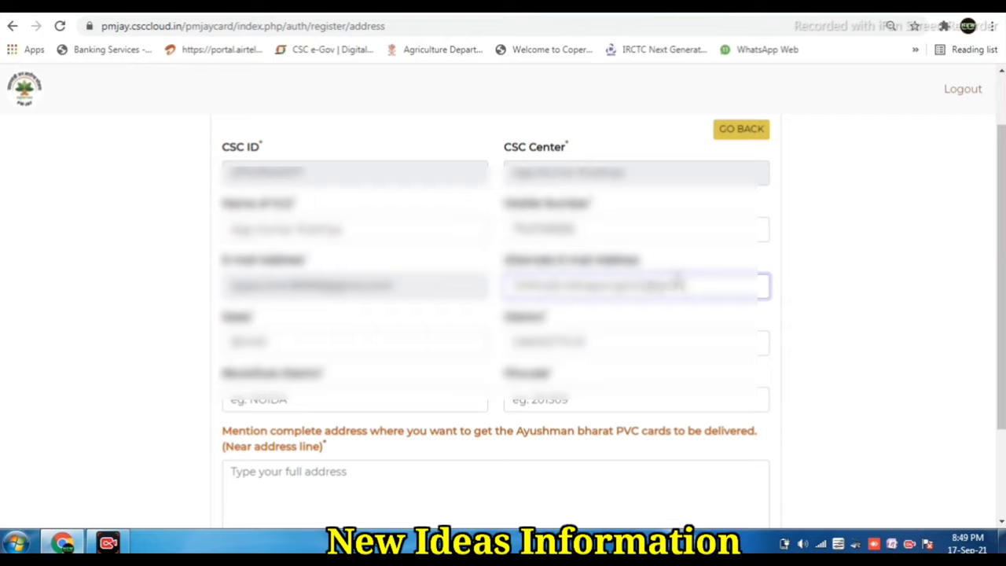
text(m.com)
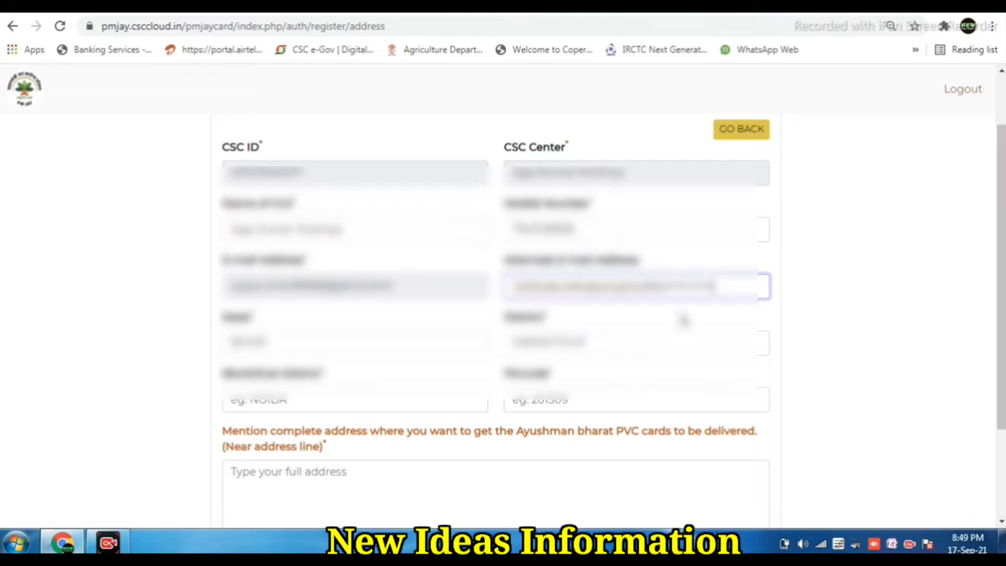
Step: Fill in the Block/Sub-District field and the area pincode
click(272, 402)
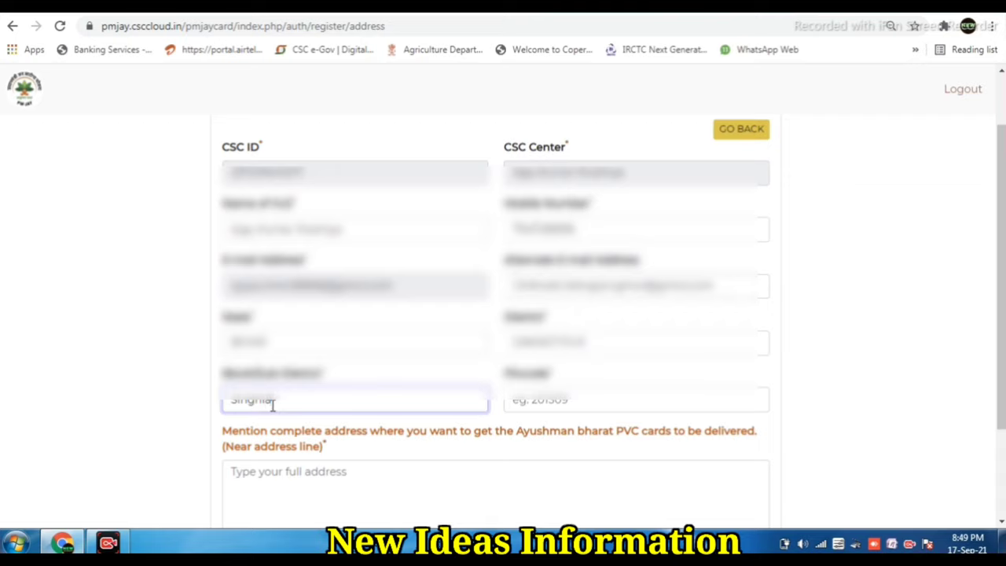
click(367, 379)
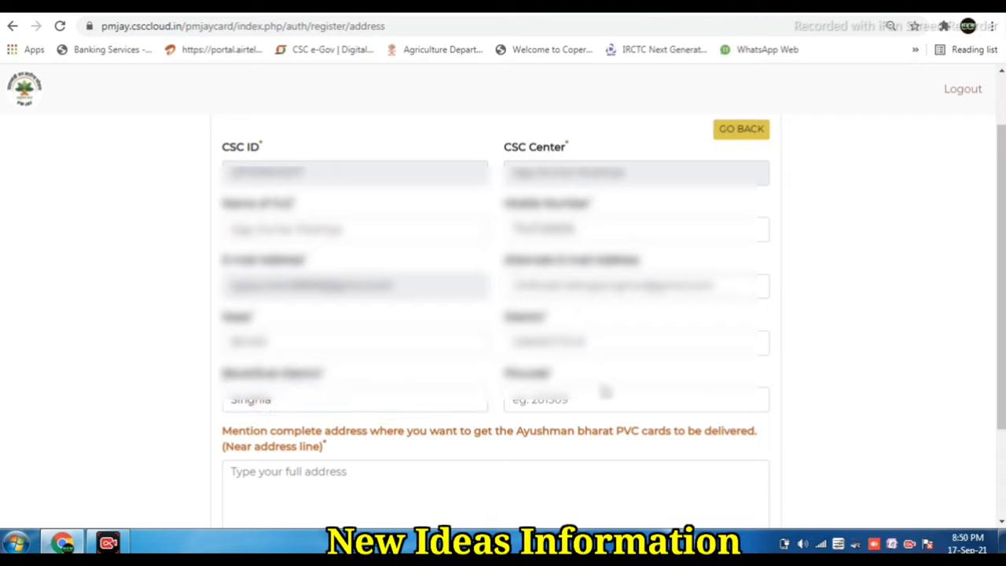
click(609, 392)
text(848209)
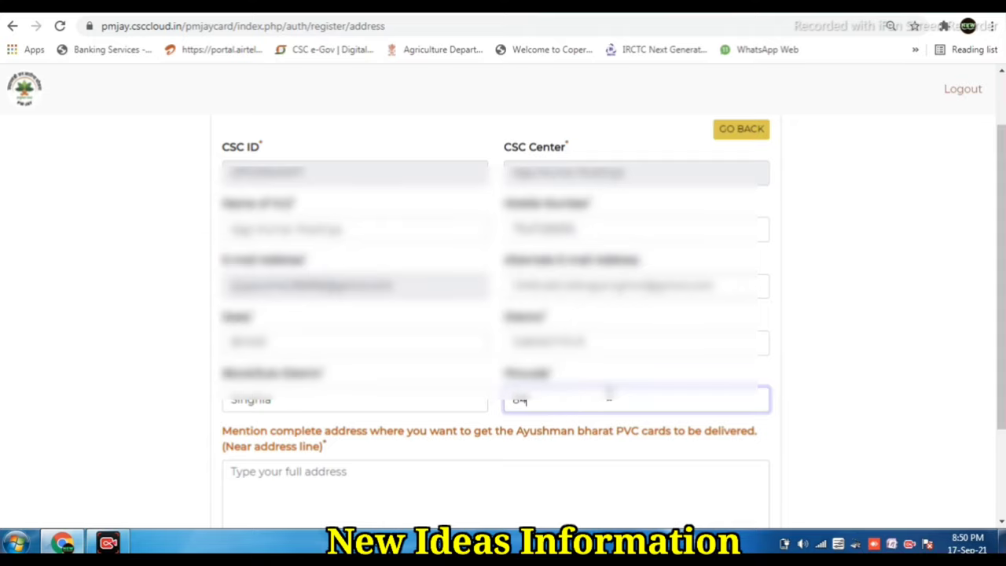
click(612, 383)
scroll(612, 381, down, 1)
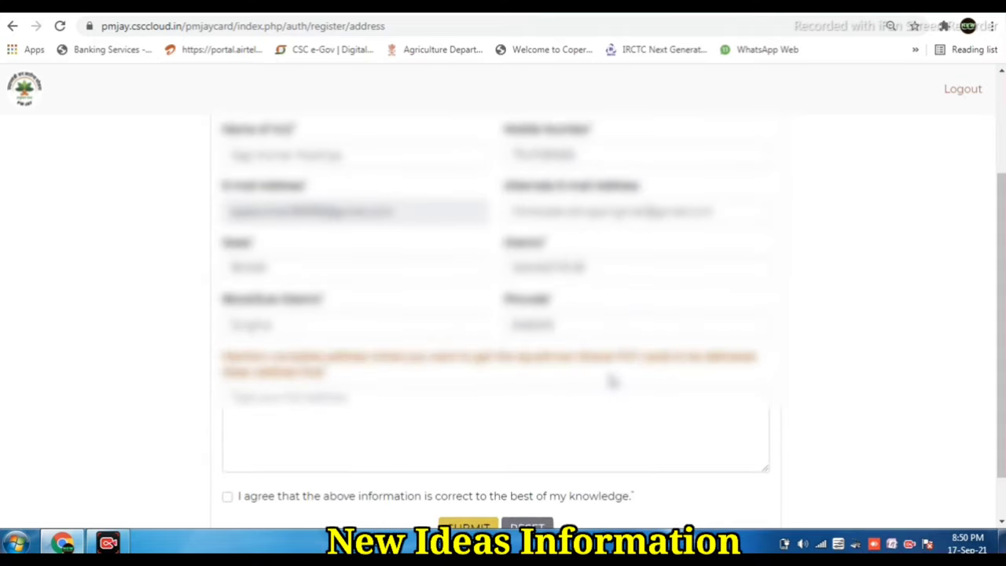
scroll(612, 382, up, 1)
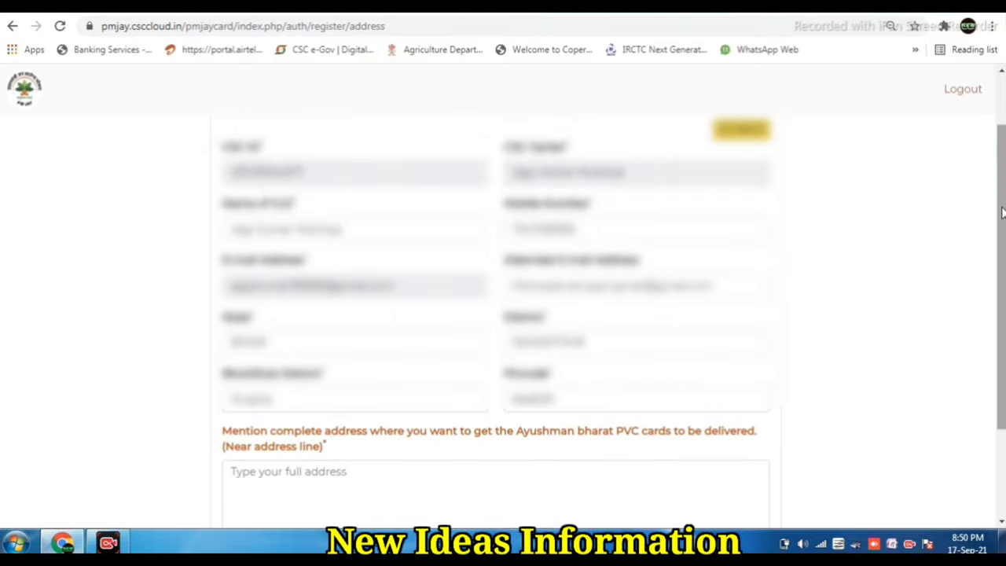
drag(1003, 212, 1003, 218)
Step: Type the full delivery address, fixing a typo, and add a nearby landmark on a second line
click(300, 471)
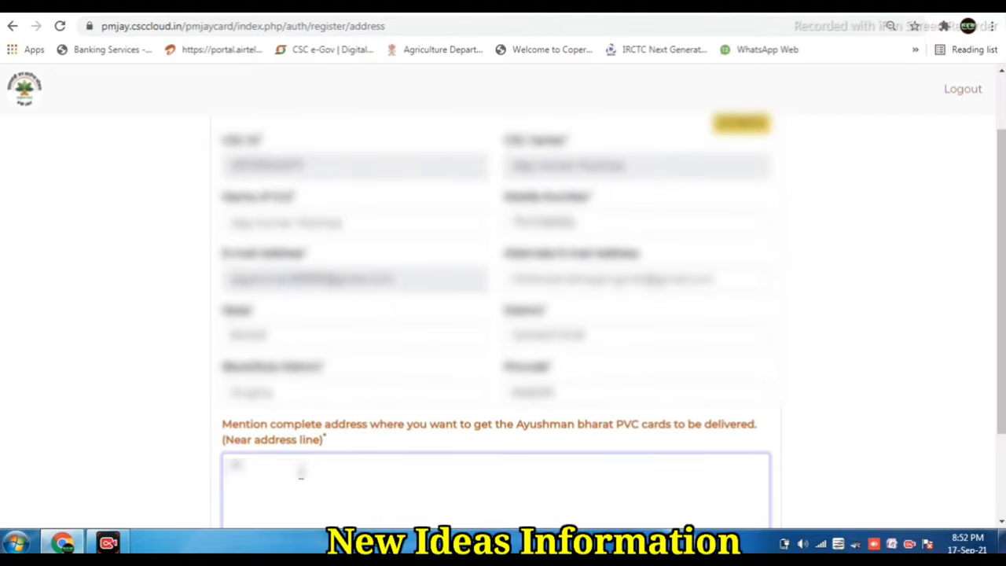
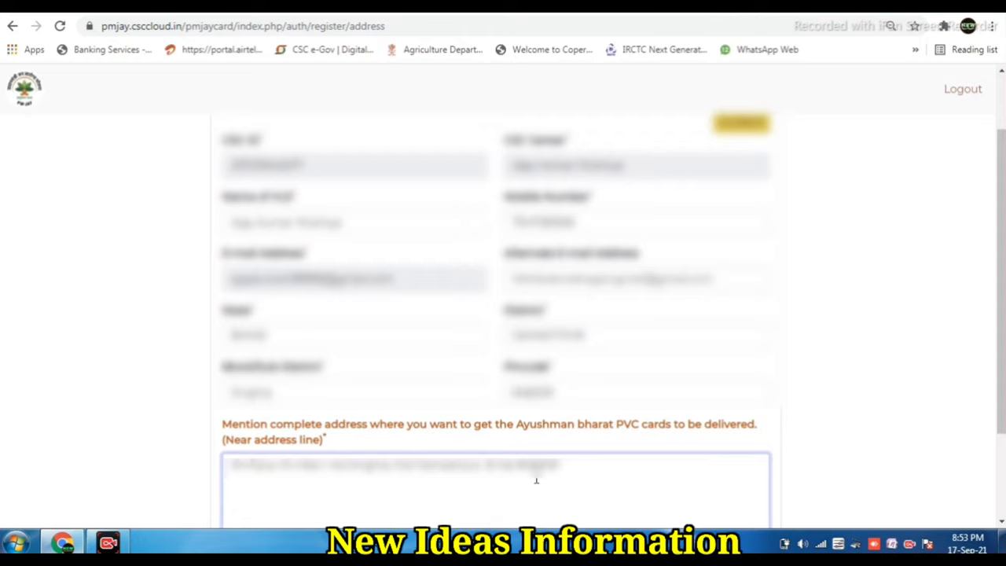
key(Return)
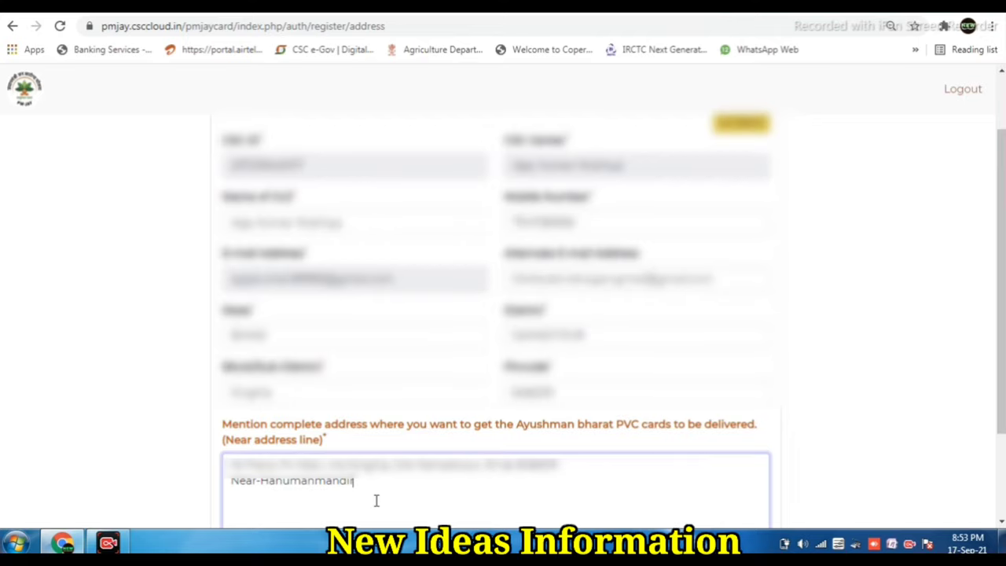
scroll(176, 346, down, 1)
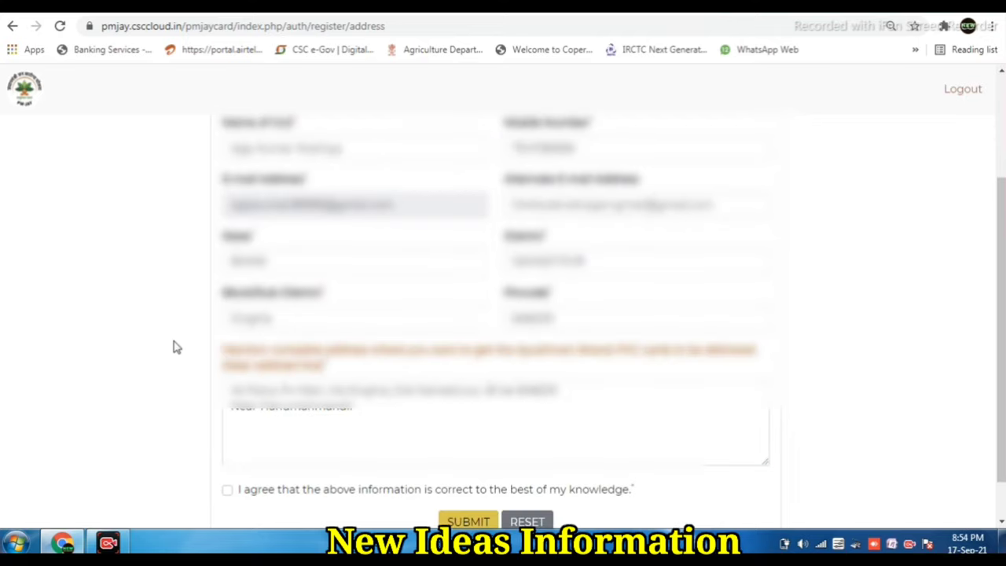
Step: Tick the 'I agree' declaration, paste the copied notice into the address box, and submit for preview
click(227, 491)
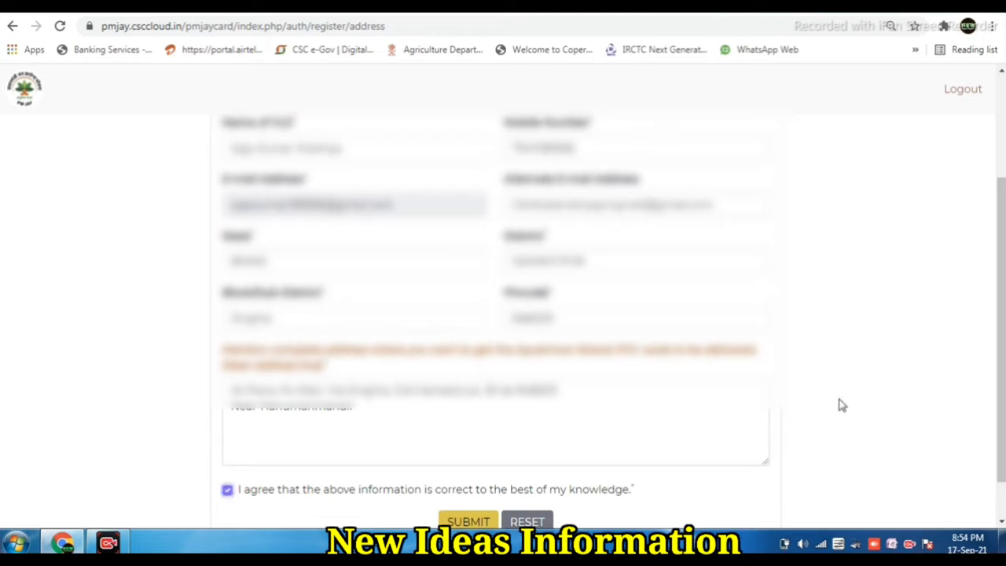
scroll(841, 405, down, 1)
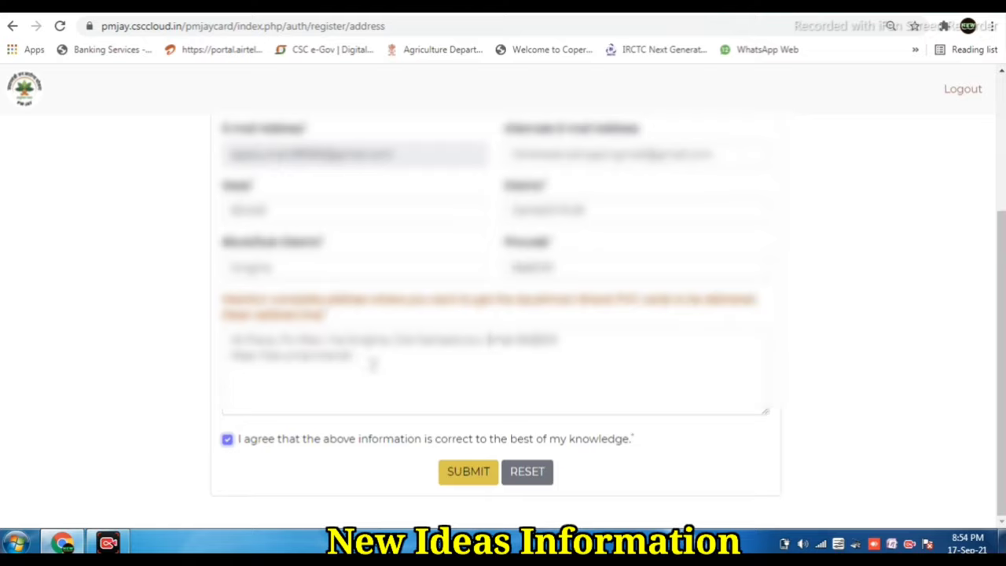
click(374, 363)
key(ctrl+v)
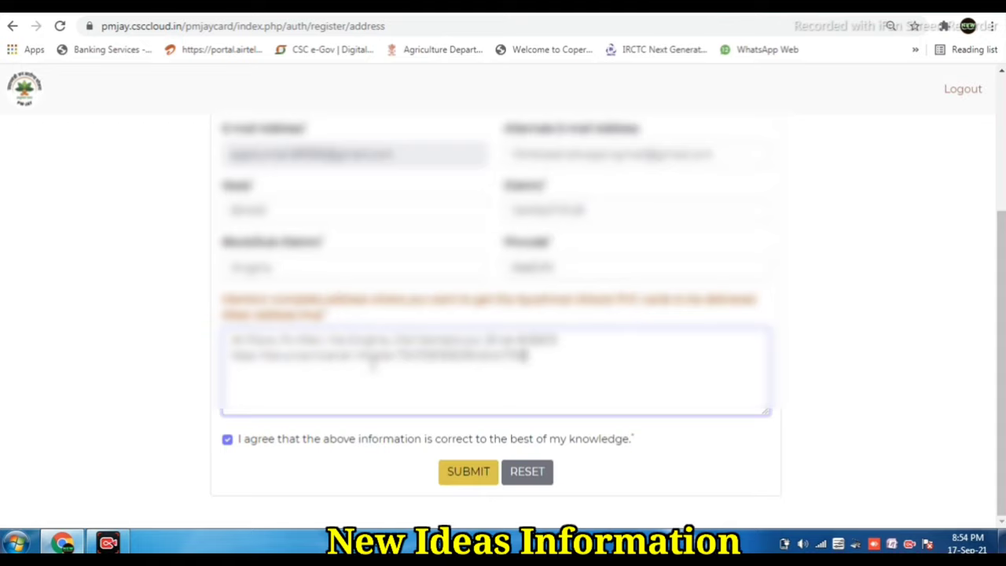
click(462, 476)
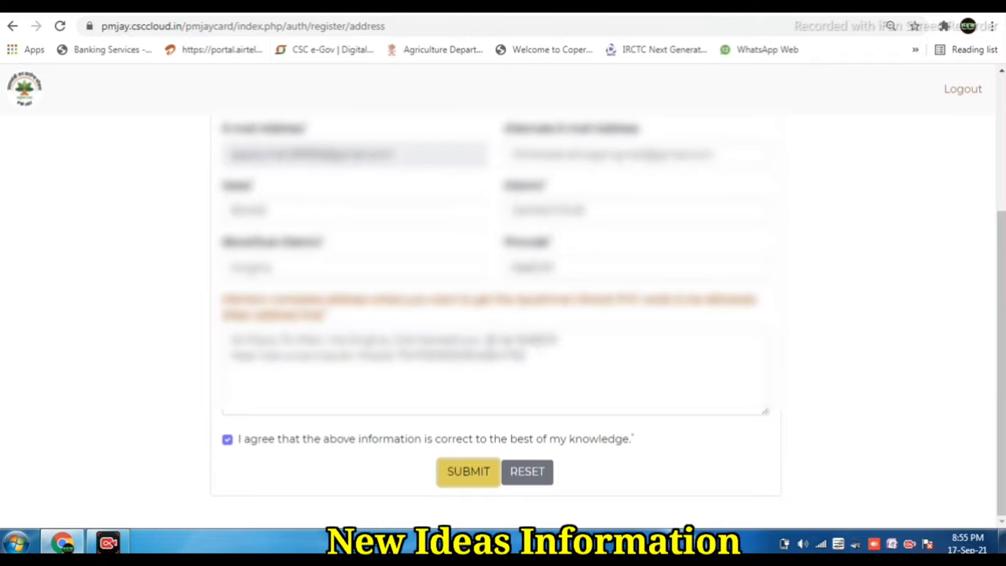
click(452, 472)
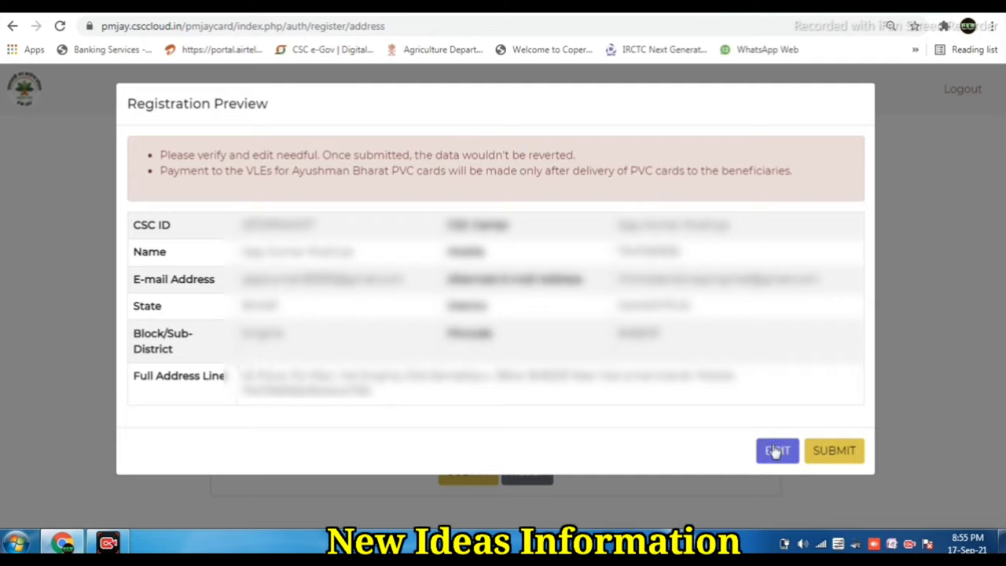
Step: Submit the registration from the Registration Preview modal after reviewing its details
click(847, 454)
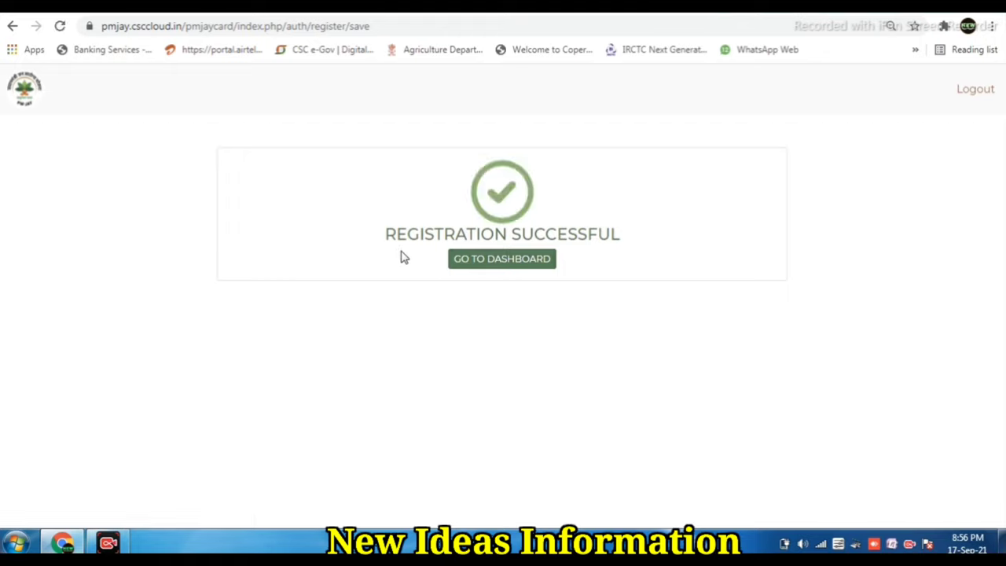
Step: Go to the PVC cards dashboard showing 0 cards received and 0 delivered
click(495, 265)
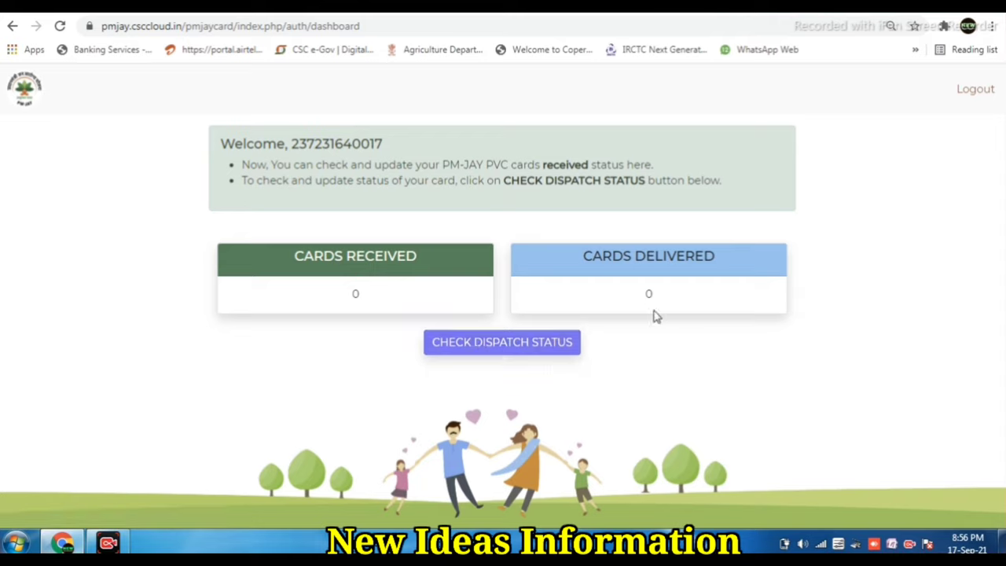
Step: Check the empty dispatch status list, then return to the dashboard and browse back
click(507, 349)
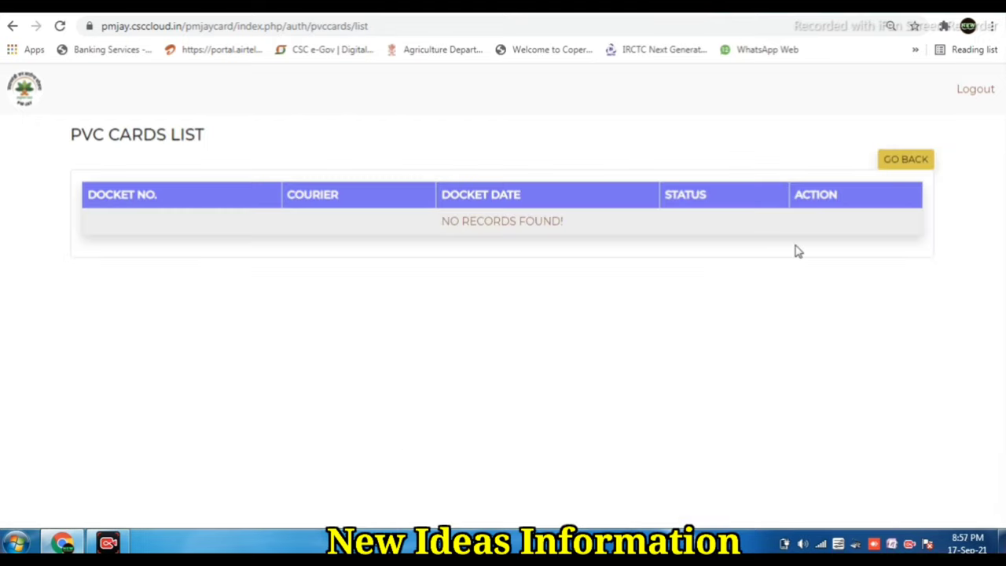
click(910, 160)
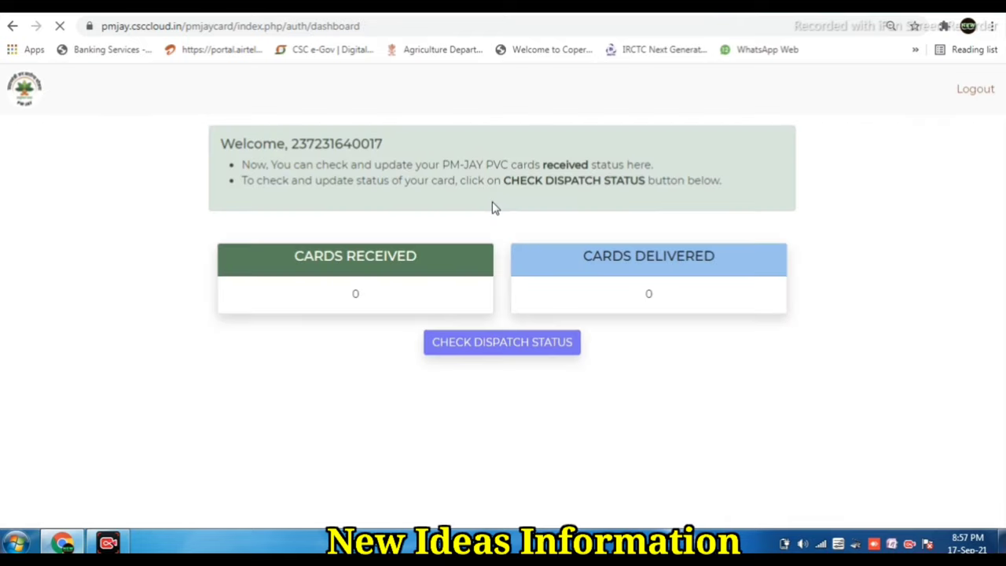
click(14, 28)
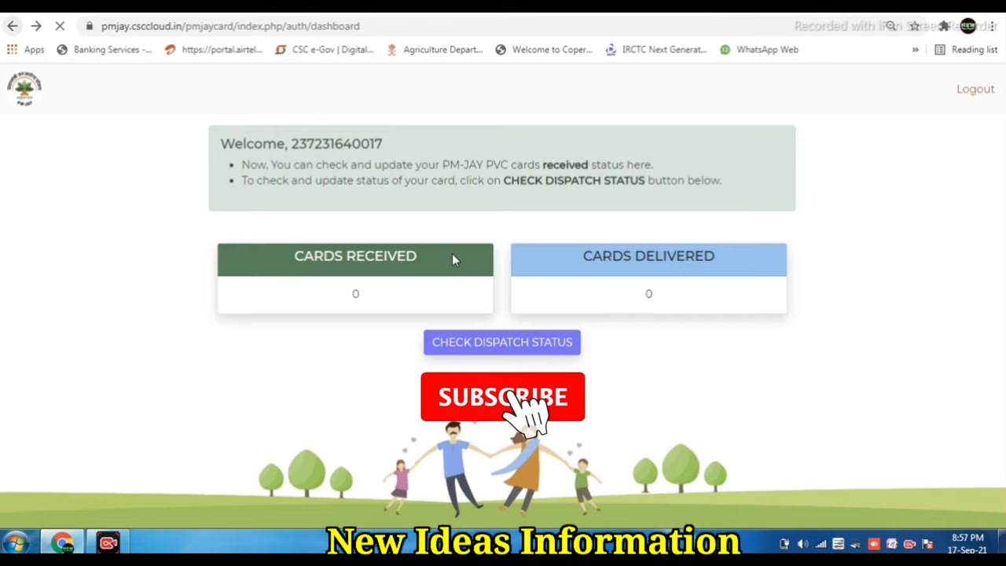